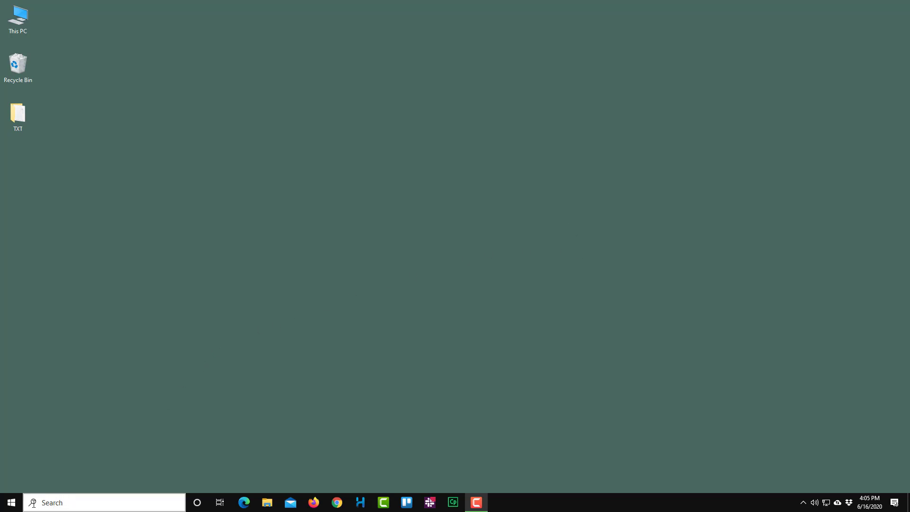
- Check the Windows Sandbox entry in the Windows Features list reached from Apps and Features, and close the opened windows
{"action": "right_click", "coordinate": [13, 505]}
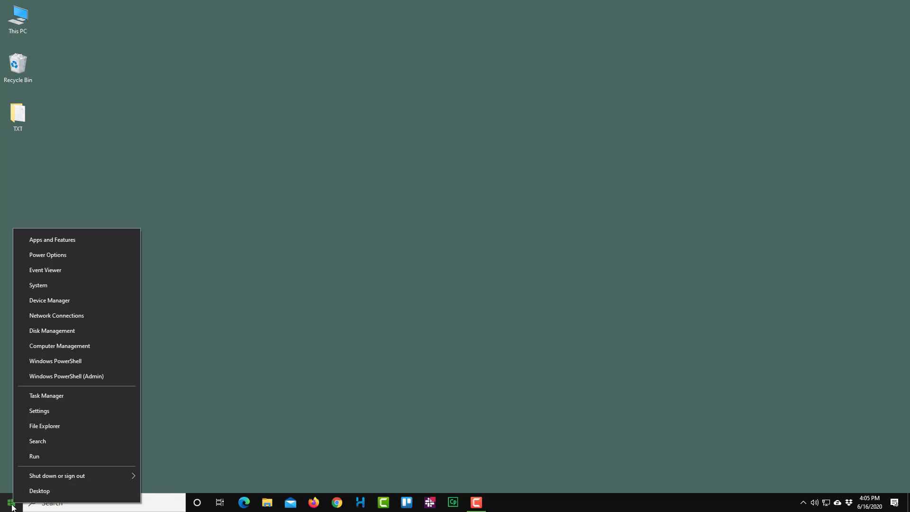
{"action": "left_click", "coordinate": [72, 240]}
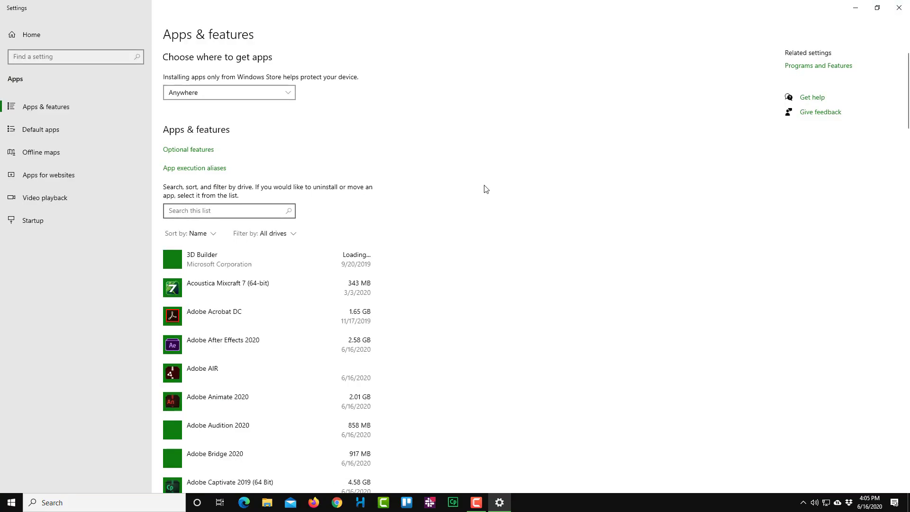
{"action": "left_click", "coordinate": [823, 67]}
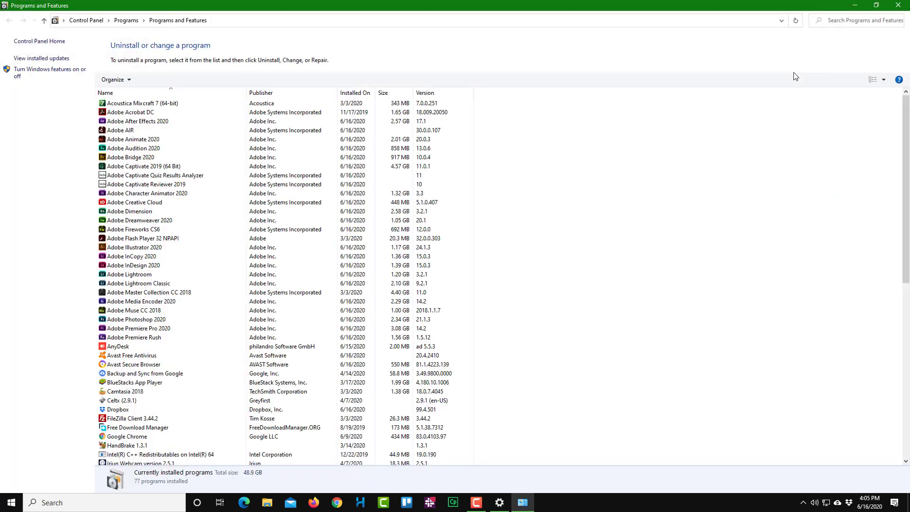
{"action": "left_click", "coordinate": [33, 74]}
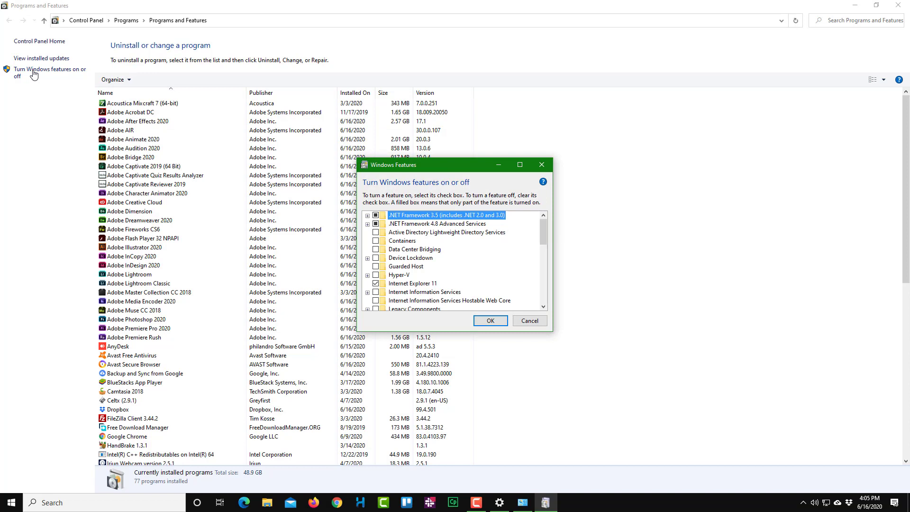
{"action": "left_click_drag", "start_coordinate": [543, 232], "coordinate": [544, 290]}
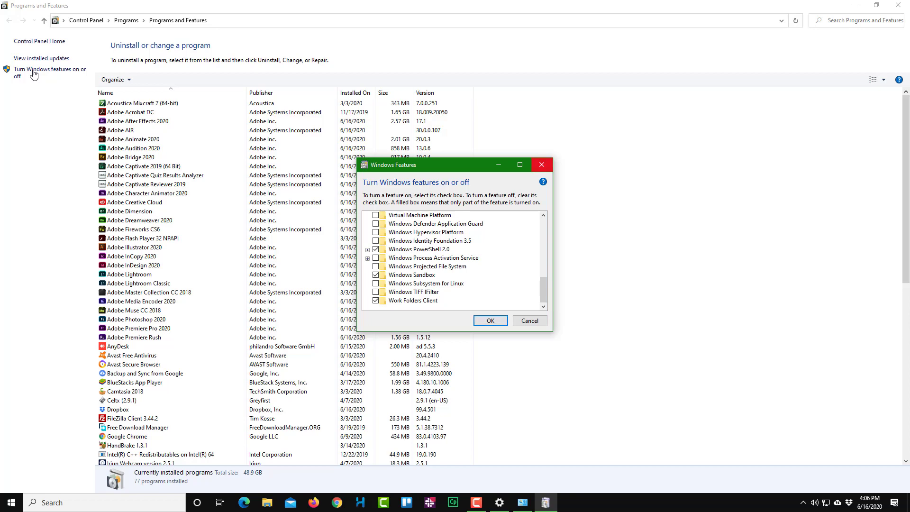
{"action": "left_click", "coordinate": [542, 164]}
{"action": "left_click", "coordinate": [899, 5]}
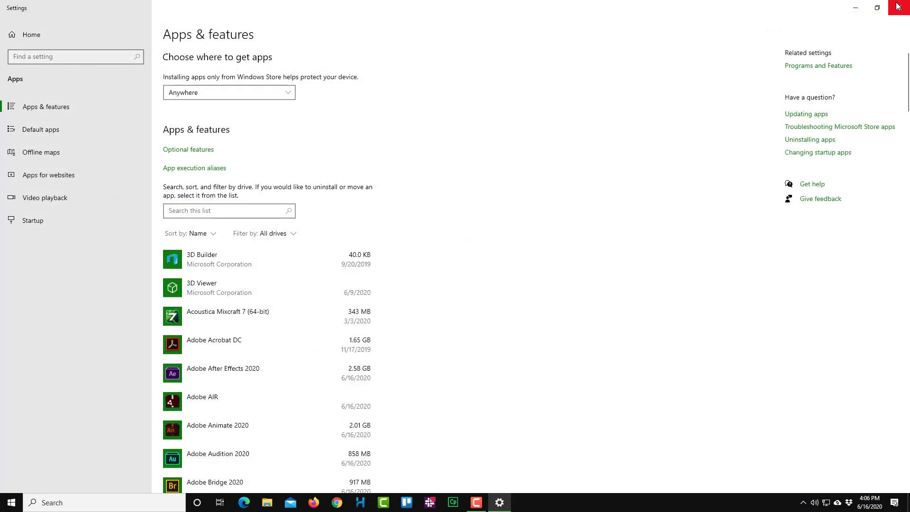
{"action": "left_click", "coordinate": [899, 6]}
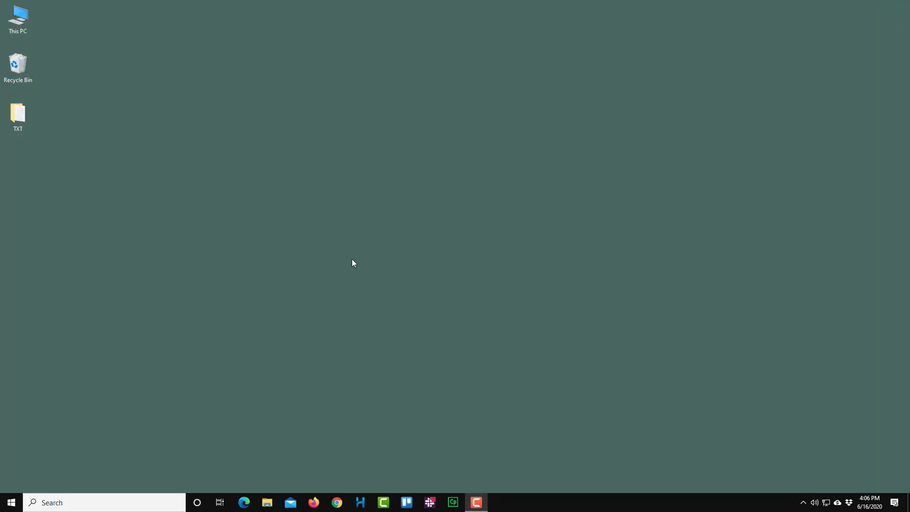
- Search Windows for "sand" and launch Windows Sandbox
{"action": "left_click", "coordinate": [63, 502]}
{"action": "type", "text": "sand"}
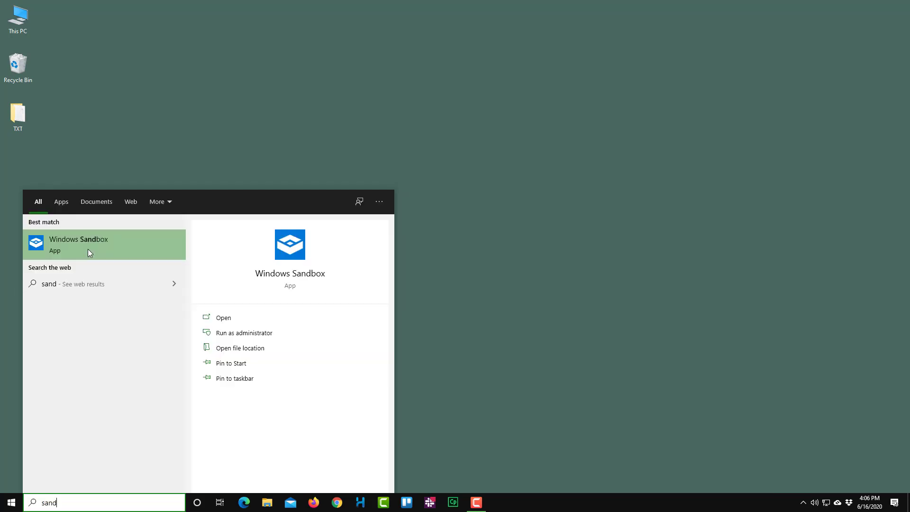
{"action": "left_click", "coordinate": [88, 250]}
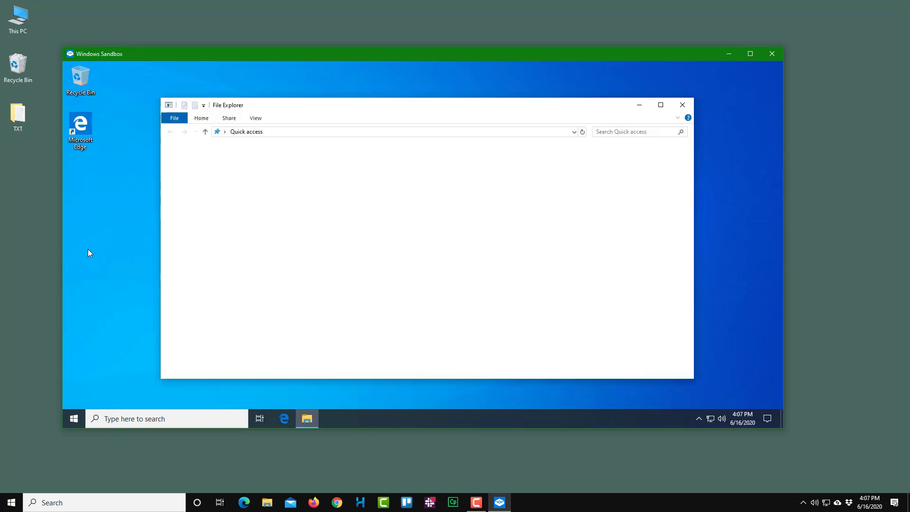
- Examine the folders on Local Disk (C:) in the sandbox's File Explorer and close the Explorer window
{"action": "left_click", "coordinate": [166, 237]}
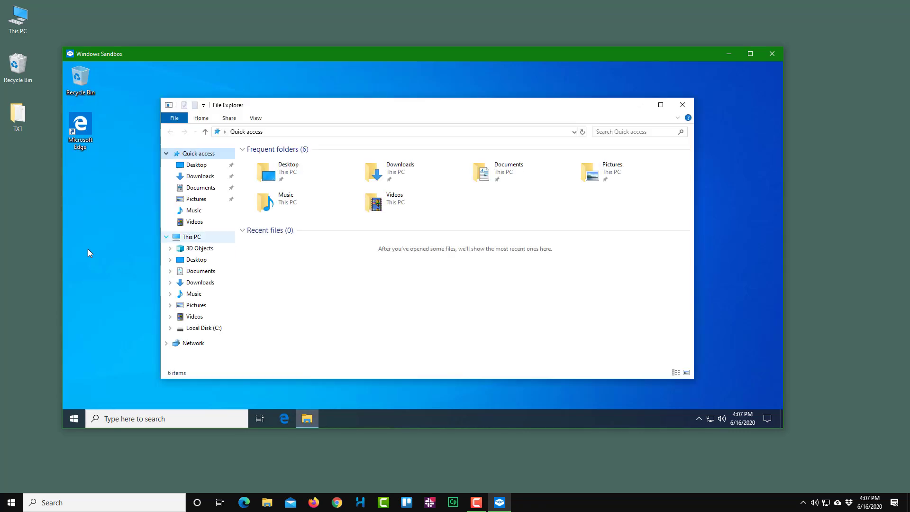
{"action": "left_click", "coordinate": [170, 329]}
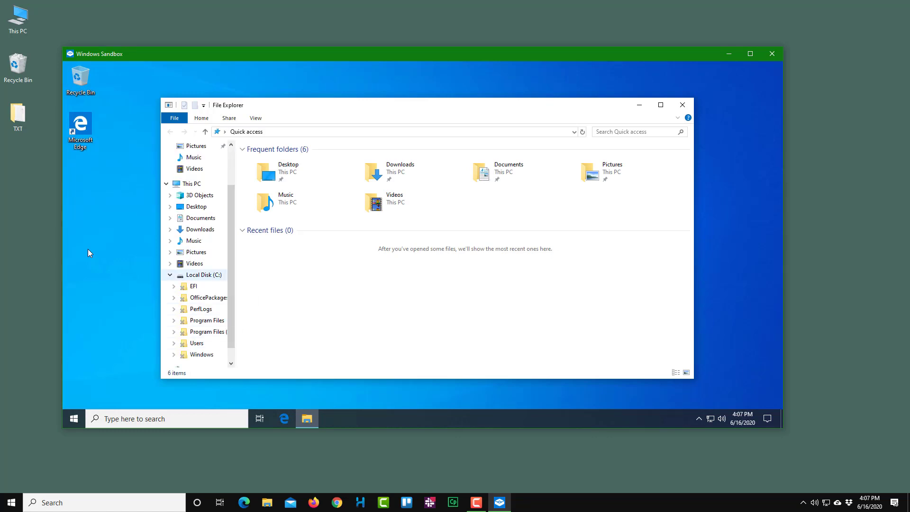
{"action": "left_click", "coordinate": [170, 275]}
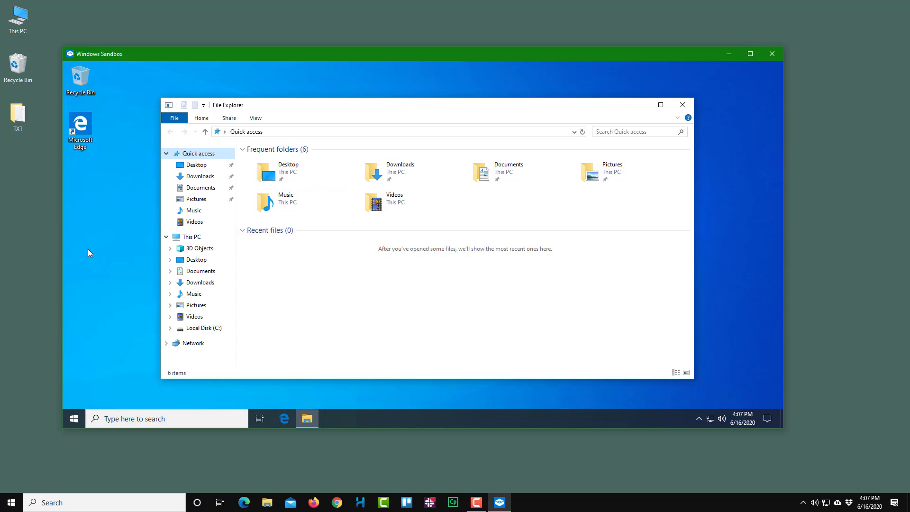
{"action": "left_click", "coordinate": [683, 105]}
- Switch the Windows Sandbox window to full screen
{"action": "left_click", "coordinate": [751, 54]}
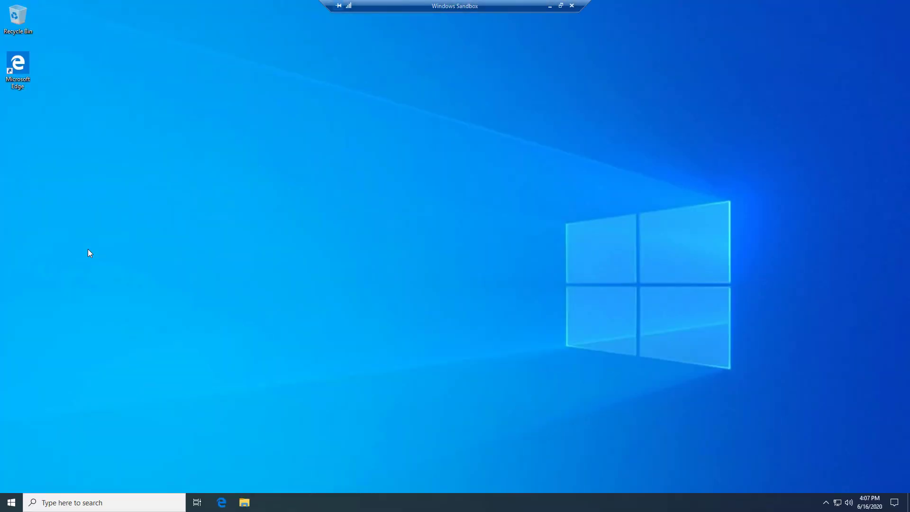
{"action": "left_click", "coordinate": [561, 6]}
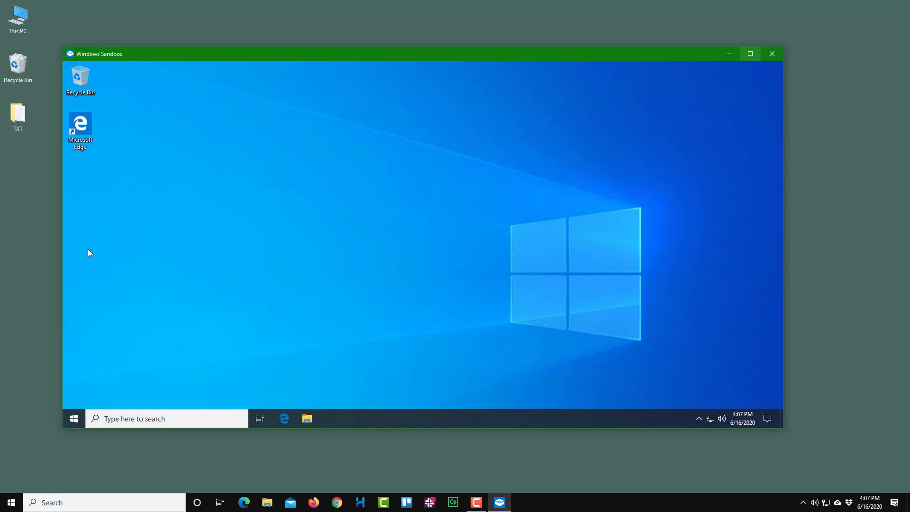
{"action": "left_click", "coordinate": [750, 54]}
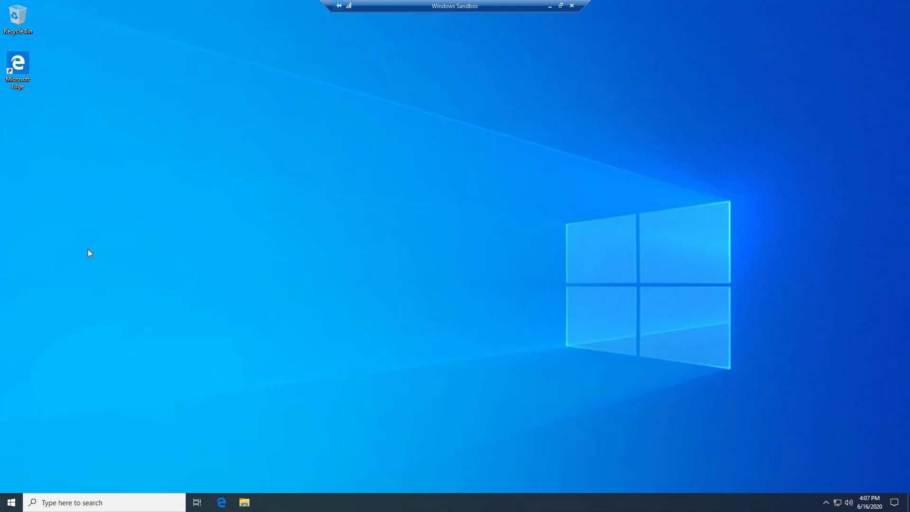
- Open Microsoft Edge inside the sandbox, search the web for "vlc player", and maximize the browser window
{"action": "key", "text": "super"}
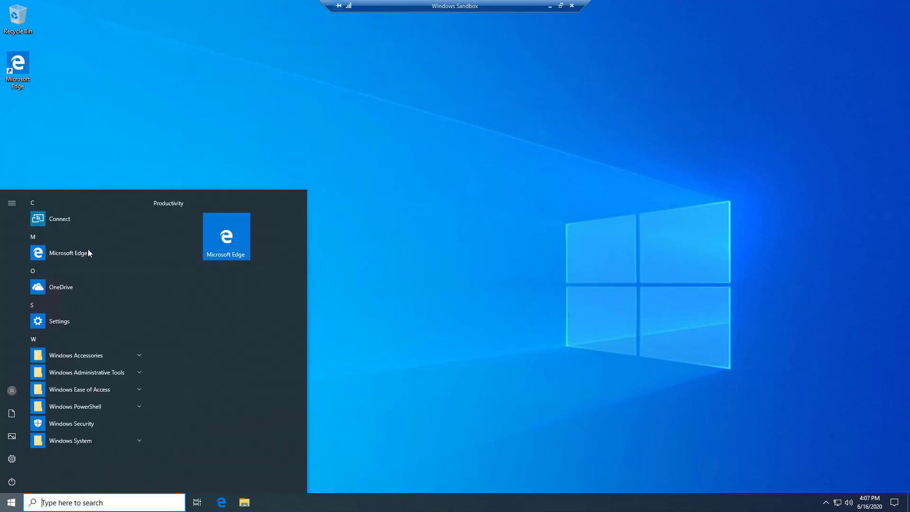
{"action": "left_click", "coordinate": [87, 249]}
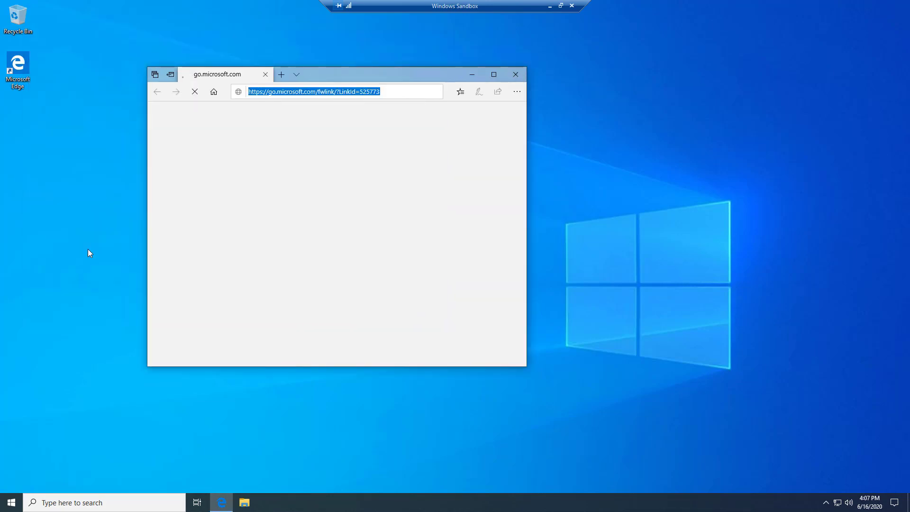
{"action": "type", "text": "vl"}
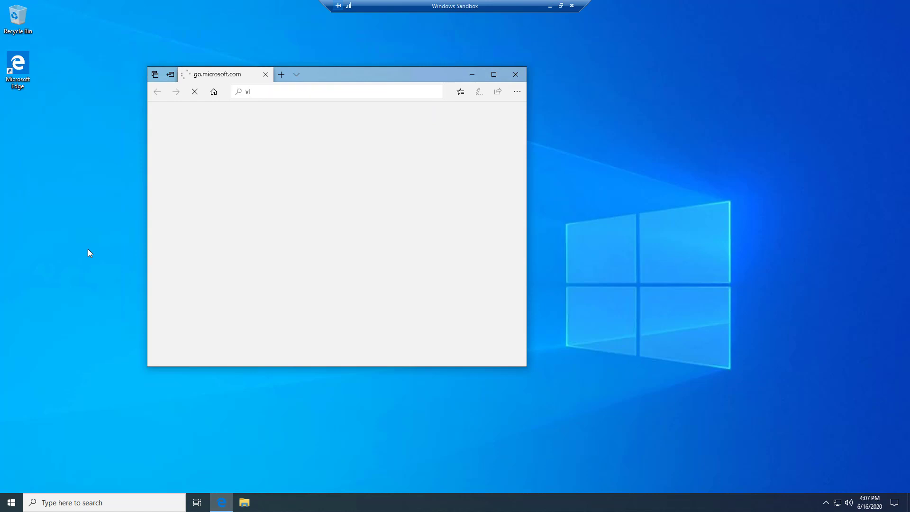
{"action": "type", "text": "c player"}
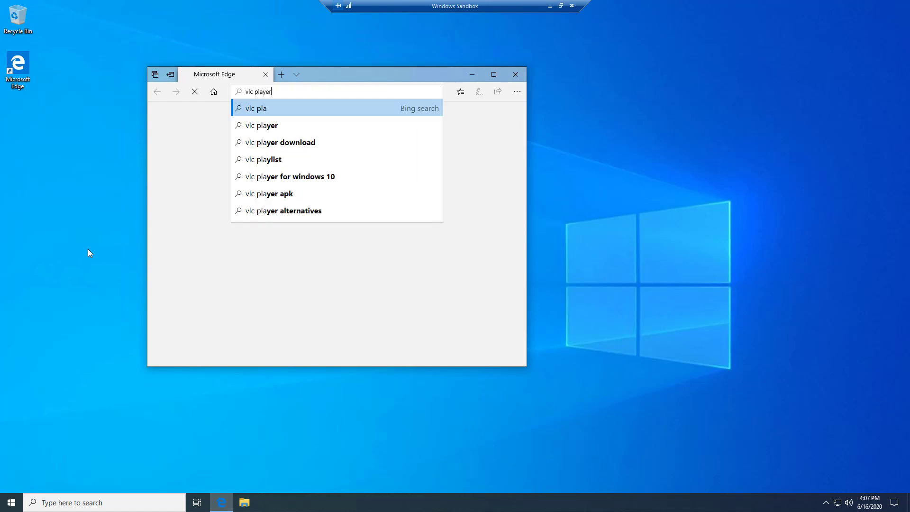
{"action": "key", "text": "Return"}
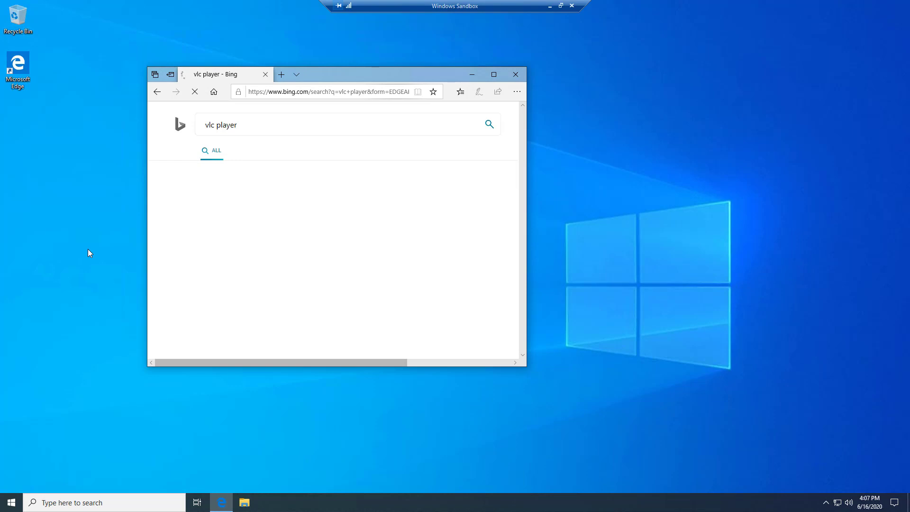
{"action": "key", "text": "super+Up"}
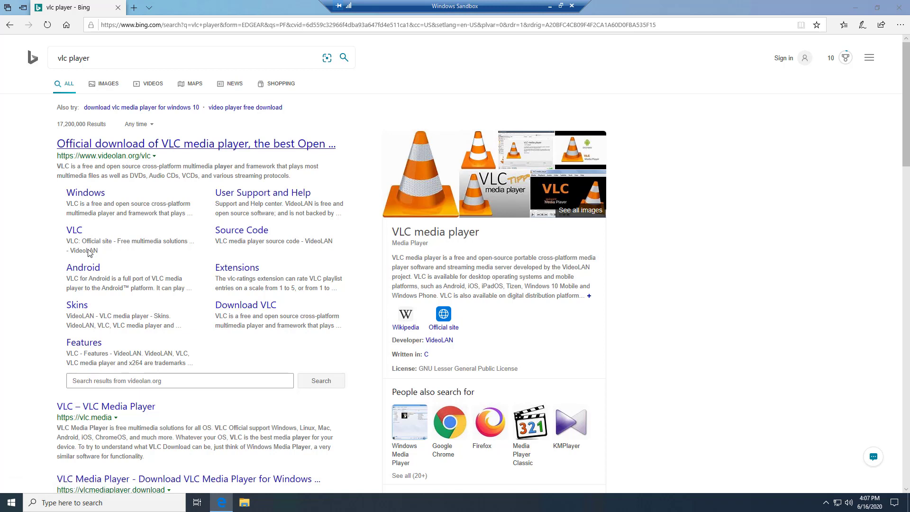
- Open the Download VLC search result and start the VLC for Windows download from the VideoLAN site
{"action": "left_click", "coordinate": [245, 305]}
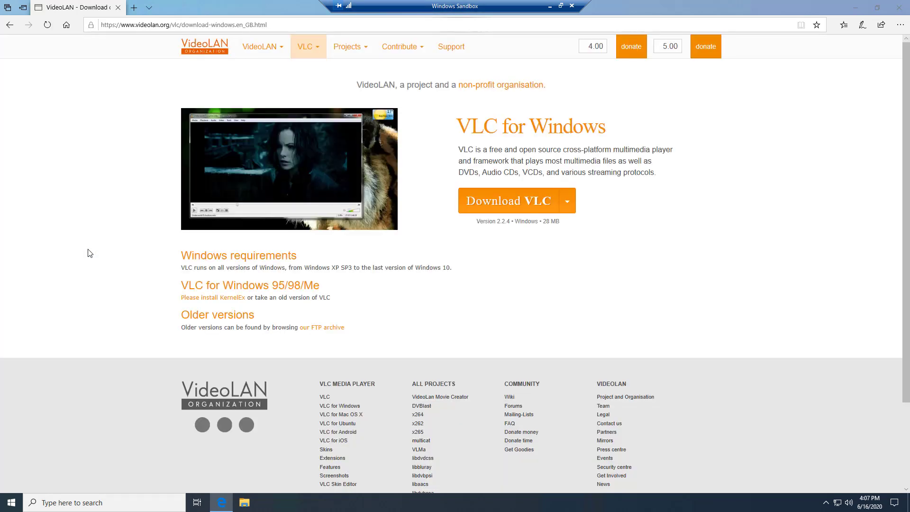
{"action": "key", "text": "ctrl+alt+Break"}
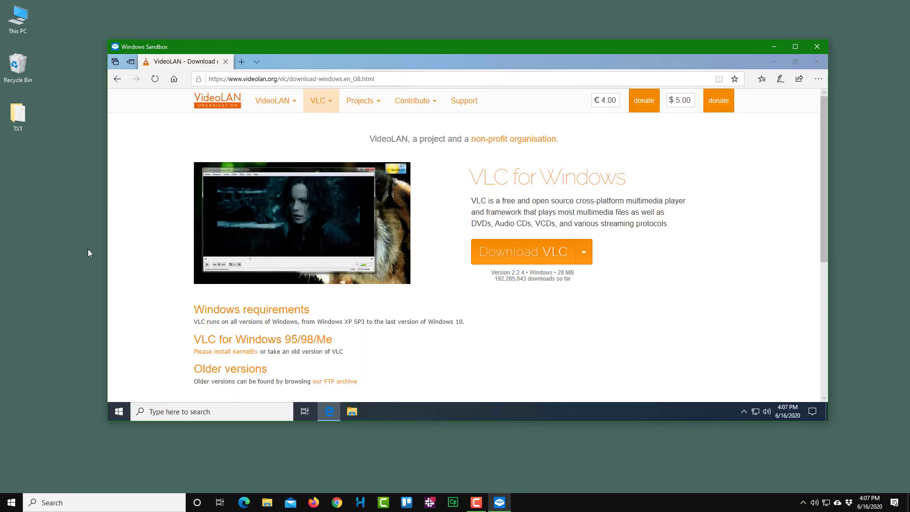
{"action": "key", "text": "ctrl+alt+Break"}
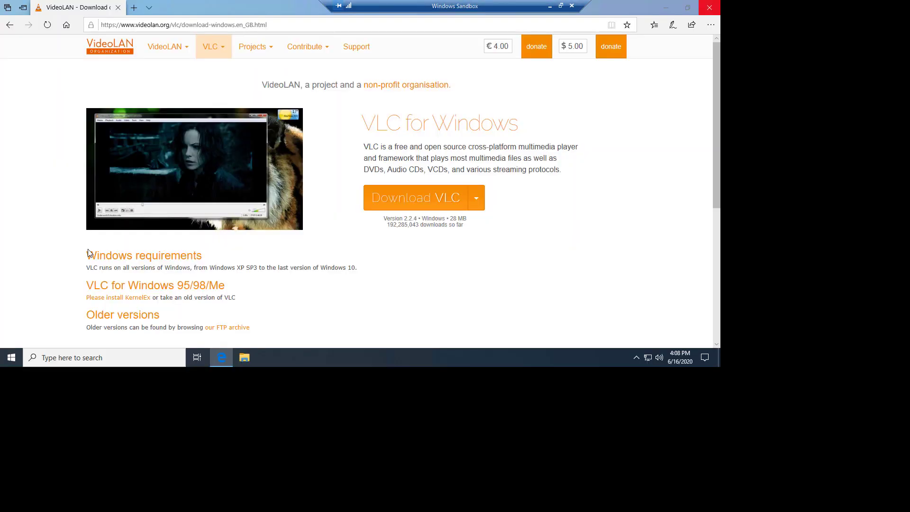
{"action": "key", "text": "Return"}
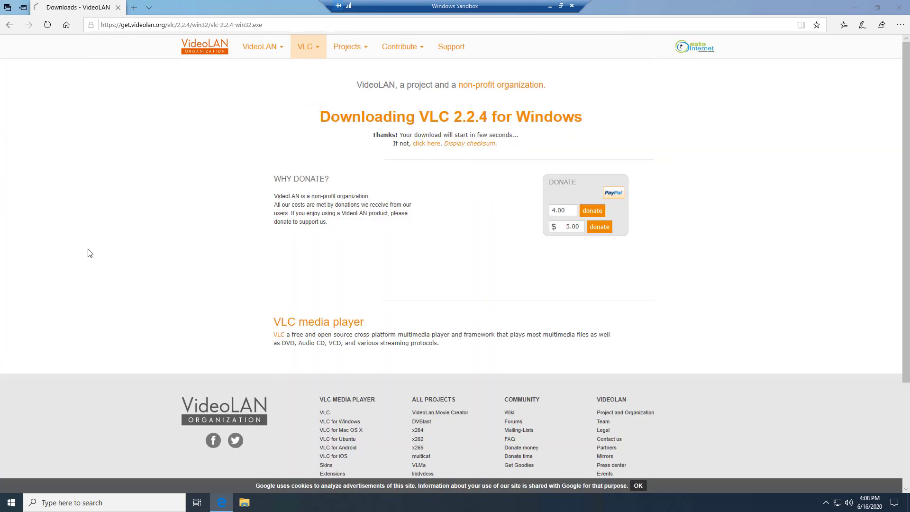
{"action": "key", "text": "super"}
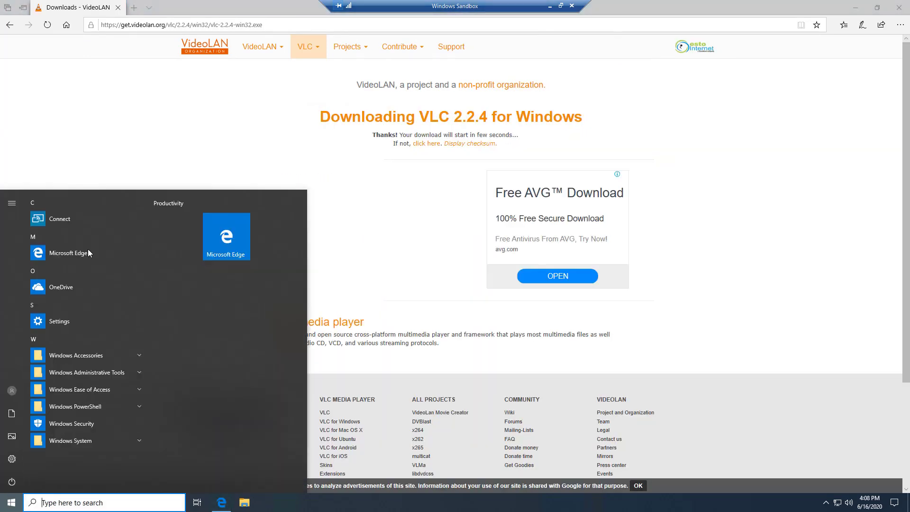
{"action": "key", "text": "super"}
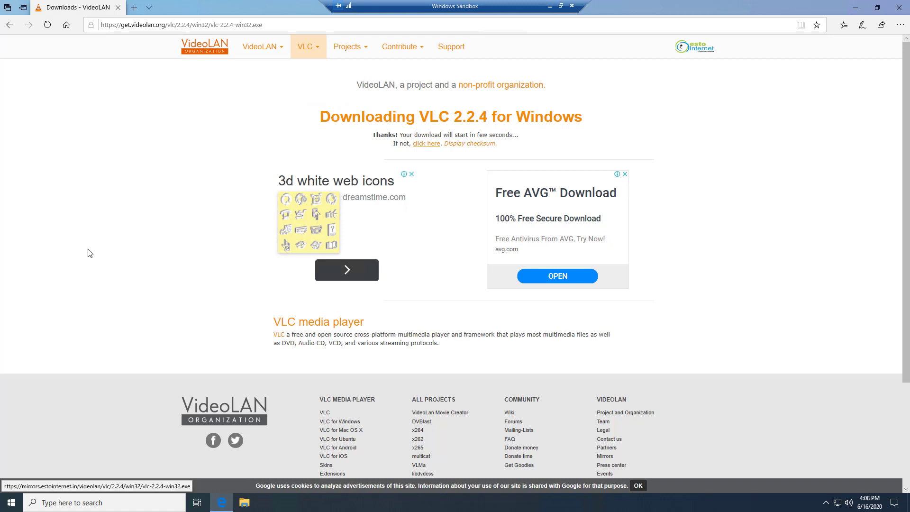
- Save vlc-2.2.4-win32.exe using the manual download link on the page, and open the sandbox's Downloads folder
{"action": "left_click", "coordinate": [426, 143]}
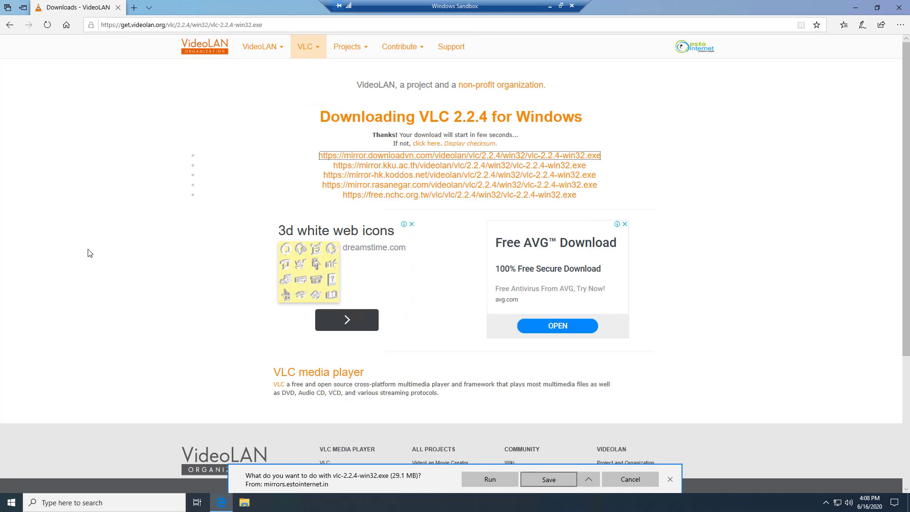
{"action": "left_click", "coordinate": [549, 480]}
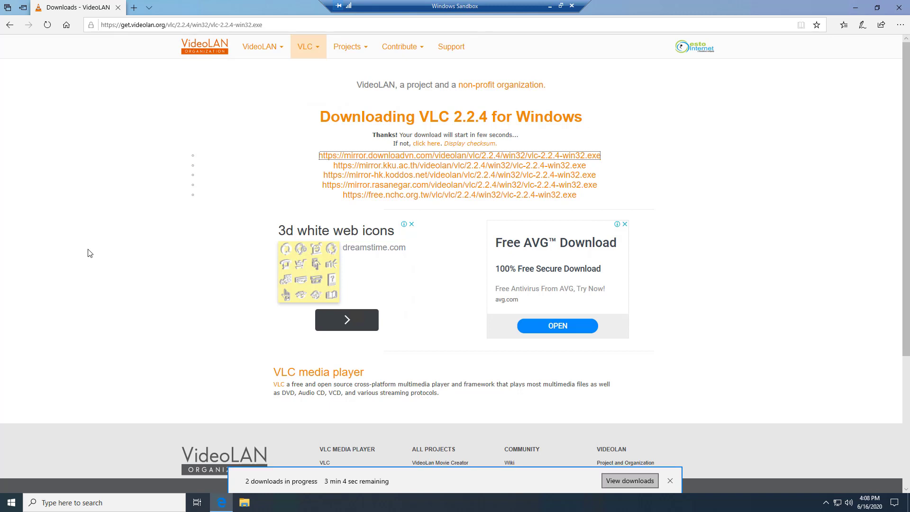
{"action": "left_click", "coordinate": [630, 481]}
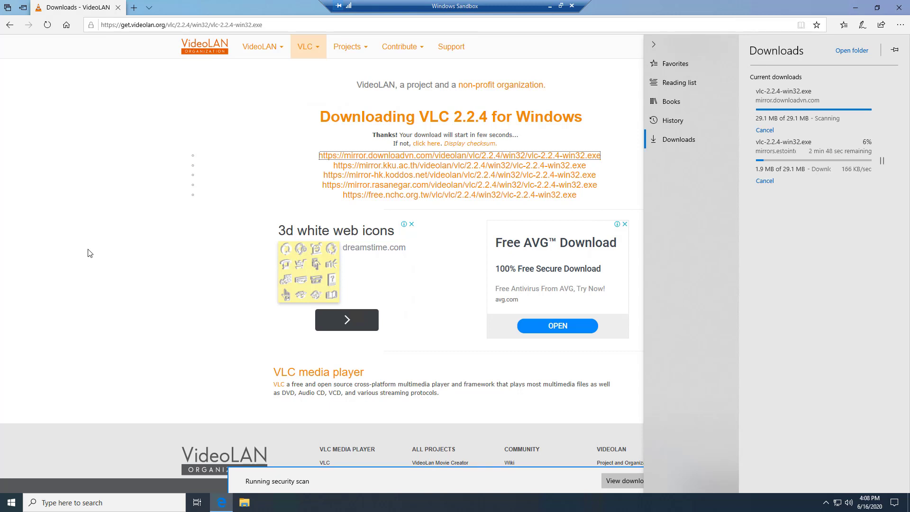
{"action": "left_click", "coordinate": [852, 51]}
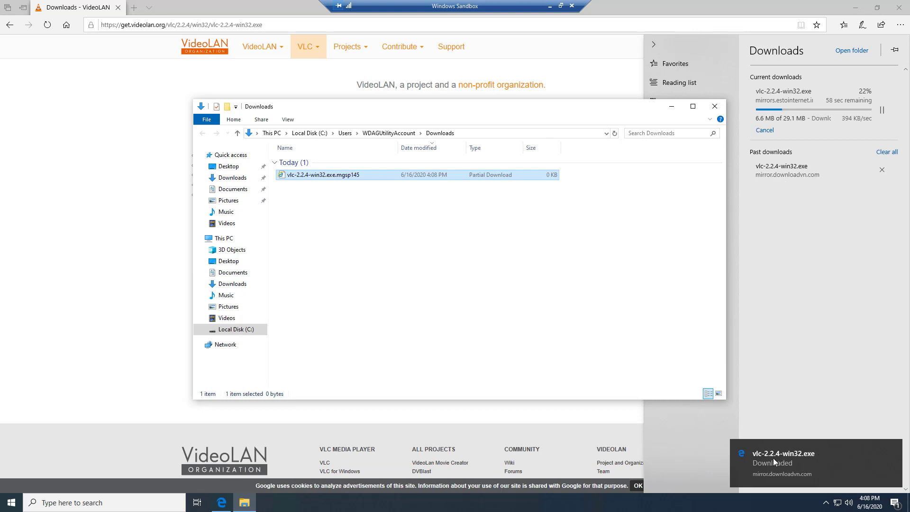
- Run the downloaded vlc-2.2.4-win32.exe and install VLC media player in English with the default setup options
{"action": "left_click", "coordinate": [764, 454]}
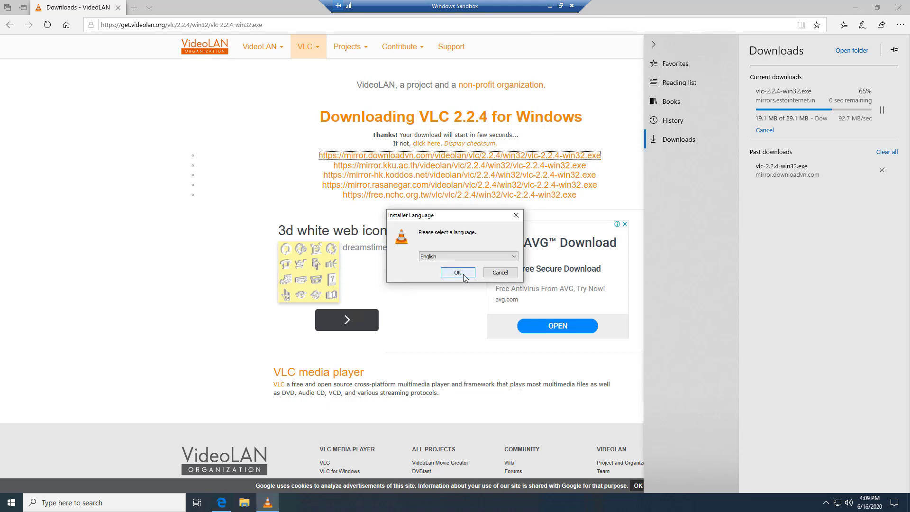
{"action": "left_click", "coordinate": [464, 272]}
{"action": "key", "text": "Return"}
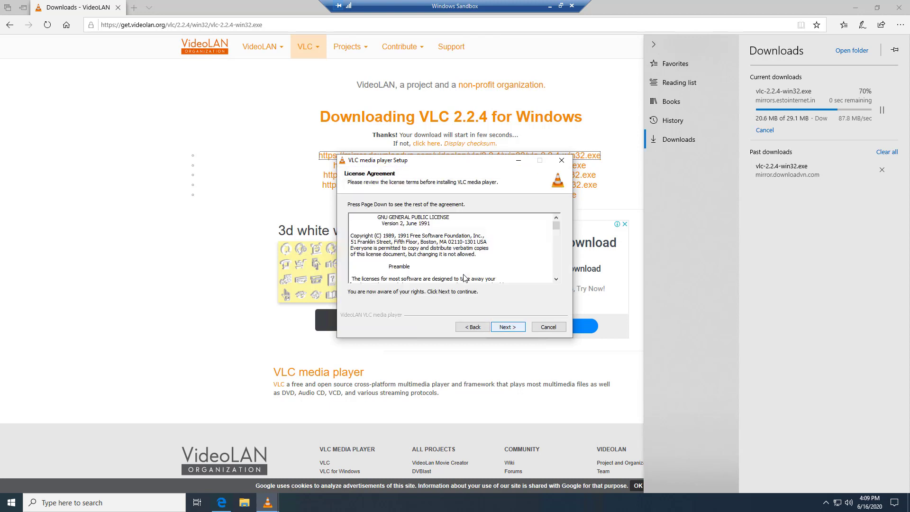
{"action": "key", "text": "Return"}
{"action": "key", "text": "Return"}
{"action": "key", "text": "Return"}
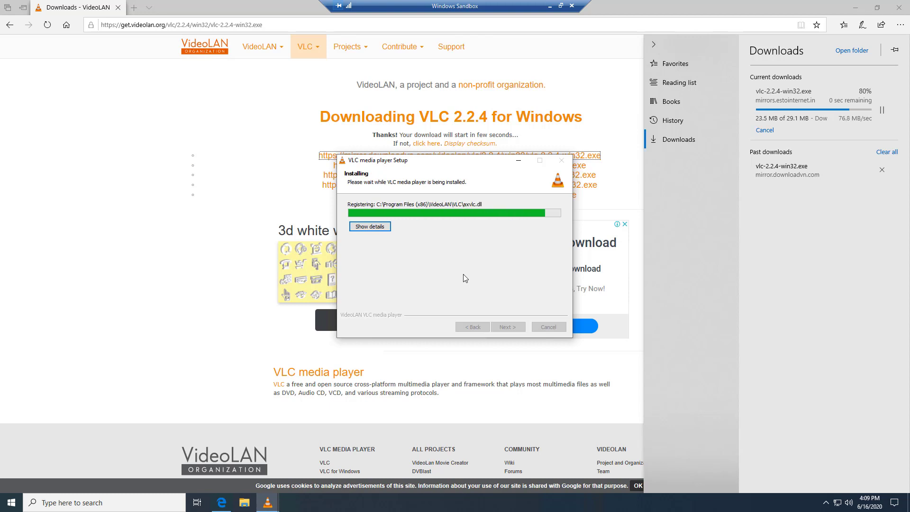
{"action": "key", "text": "Return"}
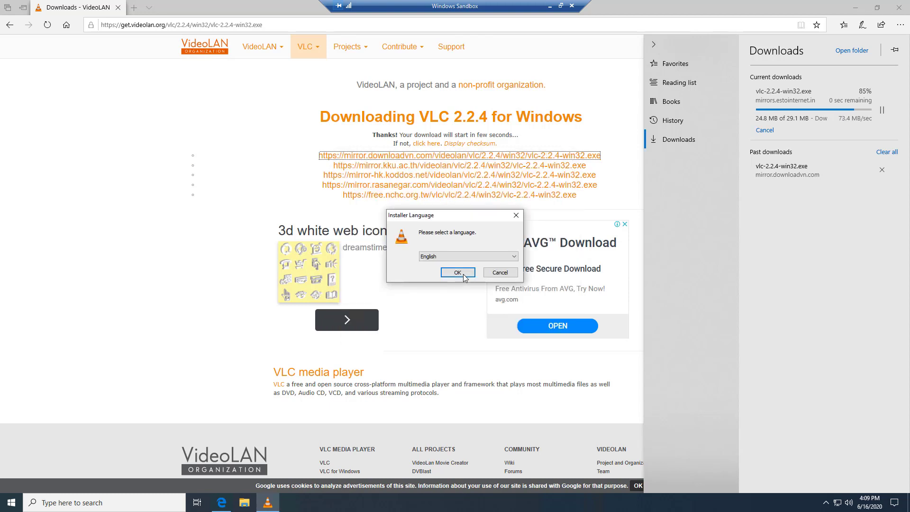
- Confirm English as the installer language and accept VLC's privacy and network access policy with both options left enabled
{"action": "left_click", "coordinate": [464, 275]}
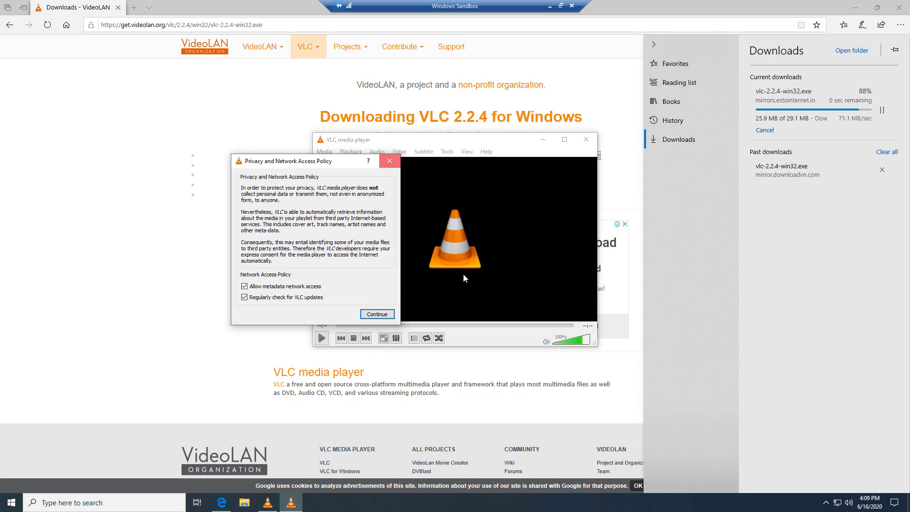
{"action": "key", "text": "Return"}
{"action": "left_click", "coordinate": [458, 273]}
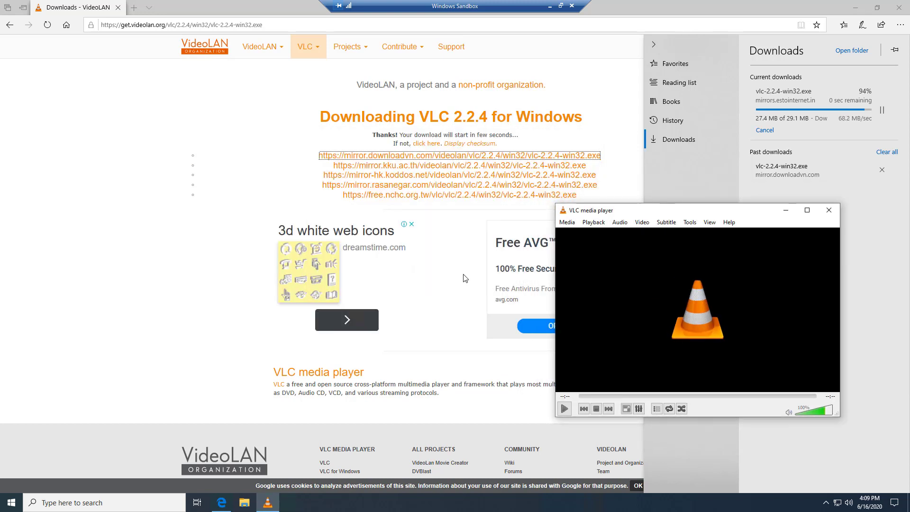
- Close Microsoft Edge despite the download warning and reposition the VLC media player window on the sandbox desktop
{"action": "left_click", "coordinate": [900, 7]}
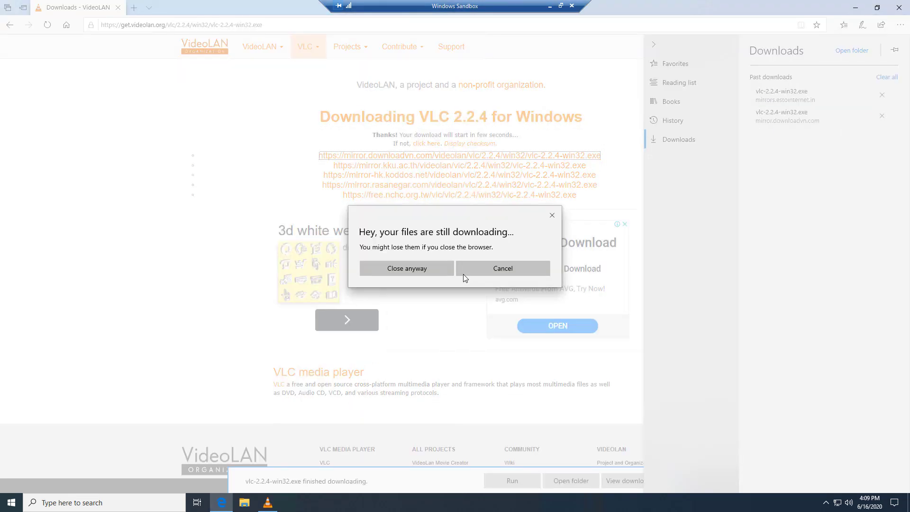
{"action": "left_click", "coordinate": [406, 269]}
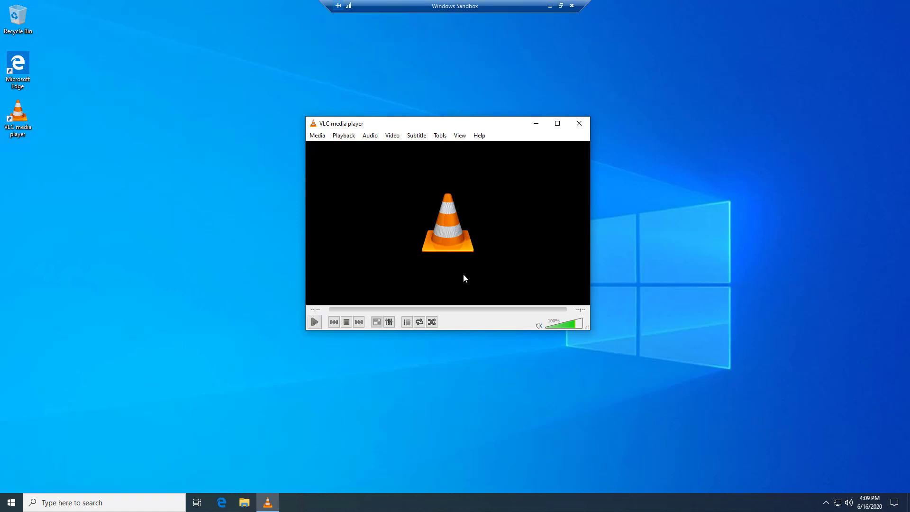
{"action": "left_click_drag", "start_coordinate": [448, 124], "coordinate": [430, 136]}
- Take Windows Sandbox out of full screen and close it, agreeing to discard all of its content
{"action": "left_click", "coordinate": [561, 5]}
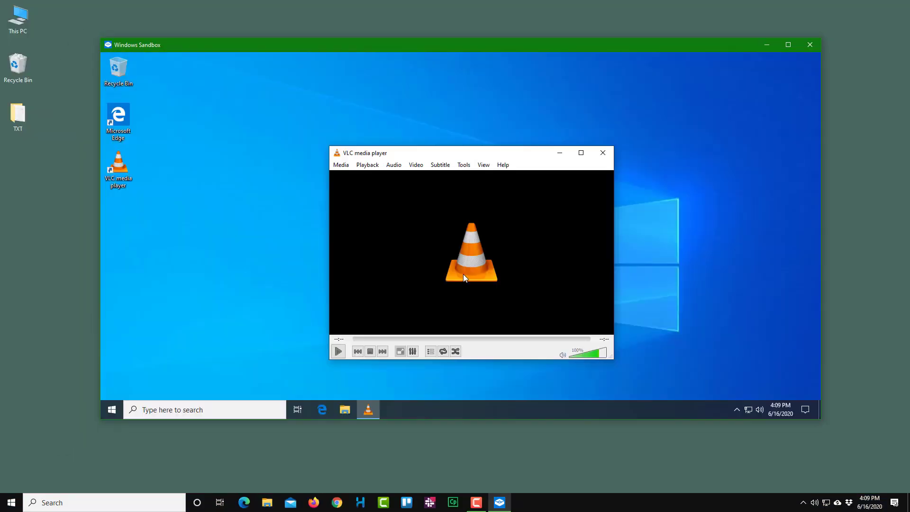
{"action": "left_click", "coordinate": [810, 44]}
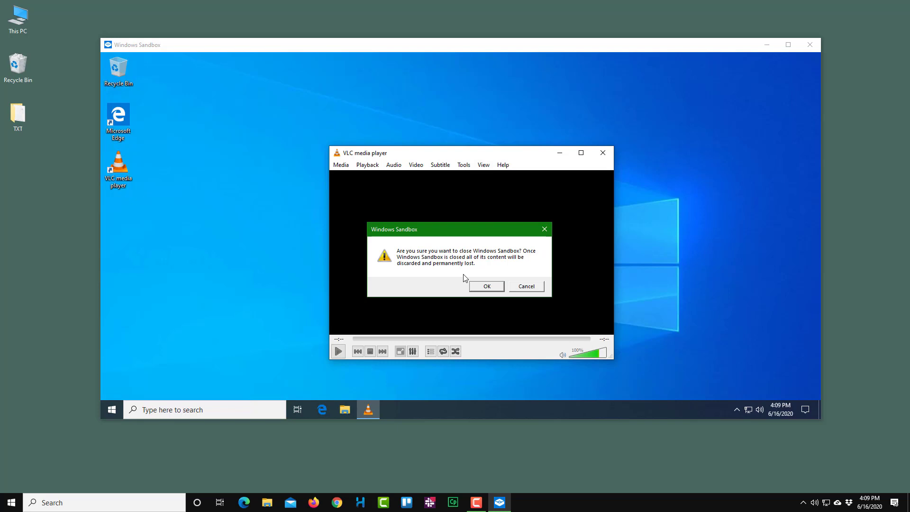
{"action": "key", "text": "Return"}
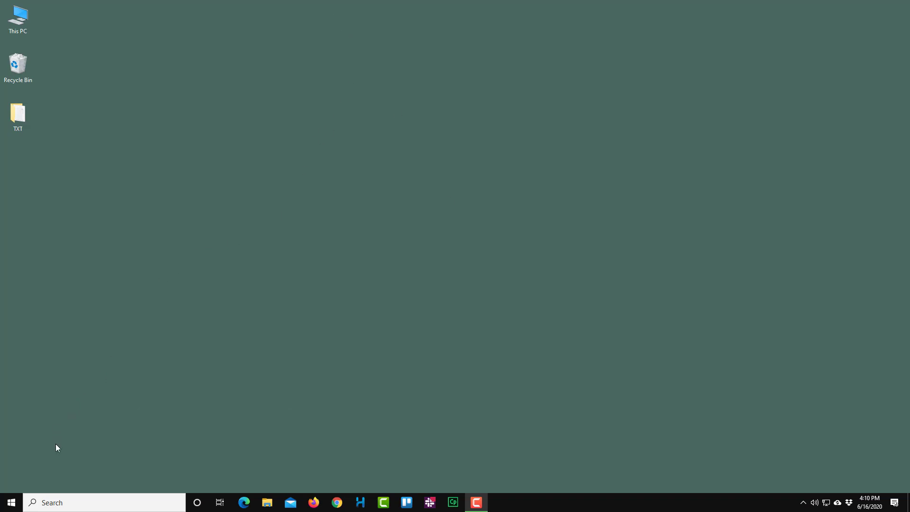
- Search the host computer for "sand" and launch Windows Sandbox again
{"action": "left_click", "coordinate": [57, 503]}
{"action": "type", "text": "sand"}
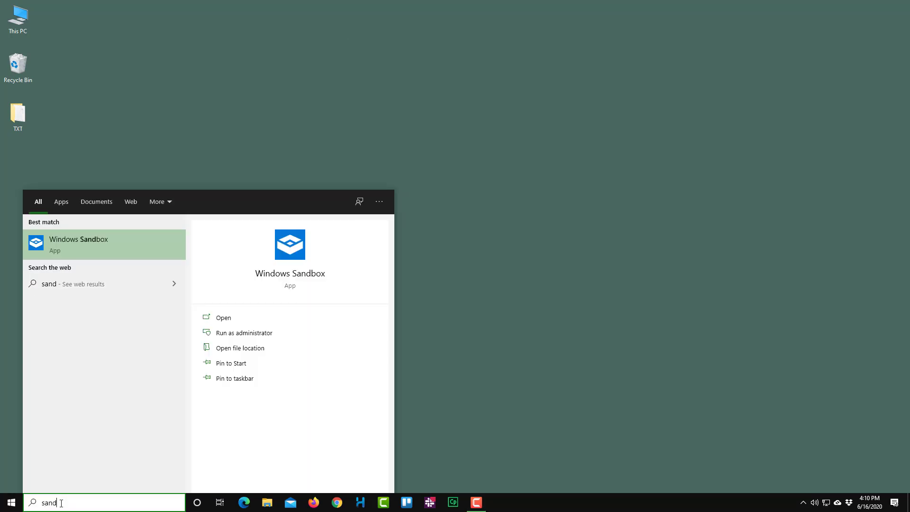
{"action": "key", "text": "Return"}
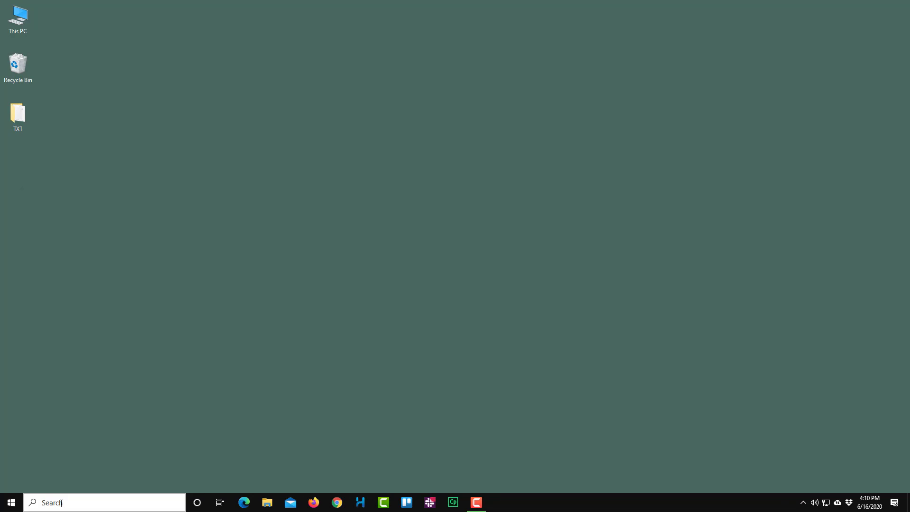